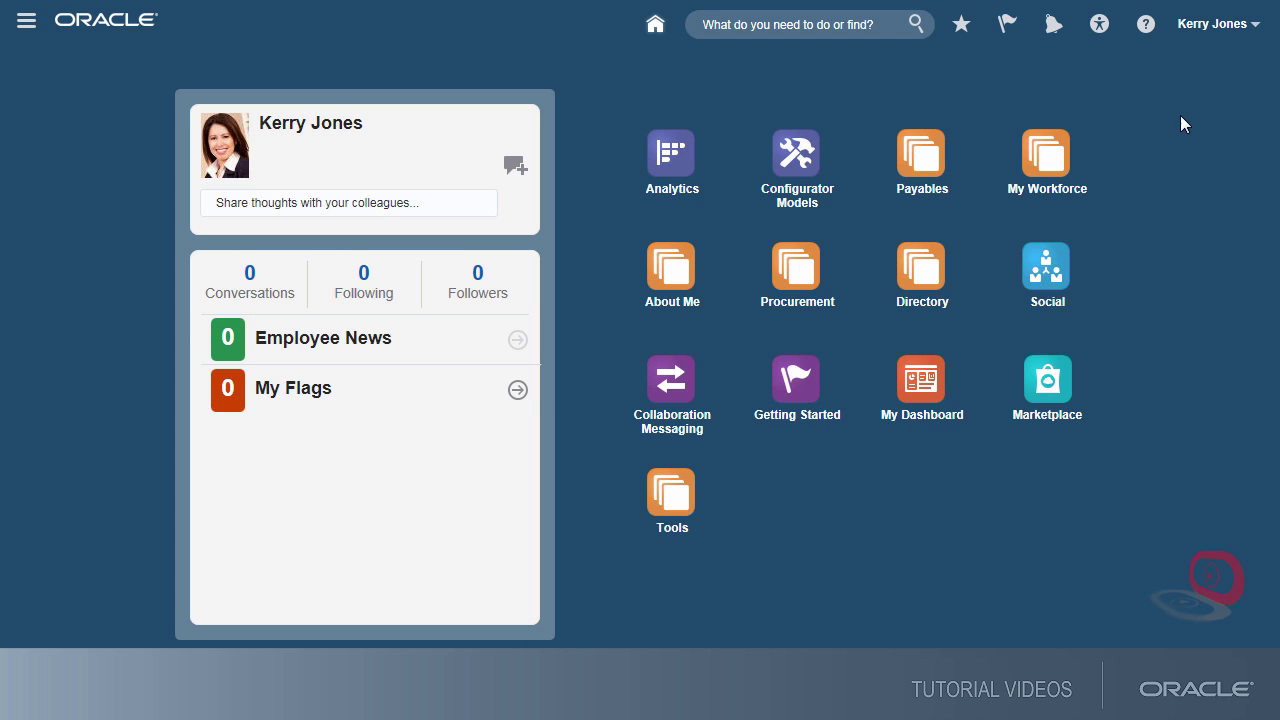
# - Go to the Payables Payments work area and show its list of tasks
pyautogui.click(939, 192)
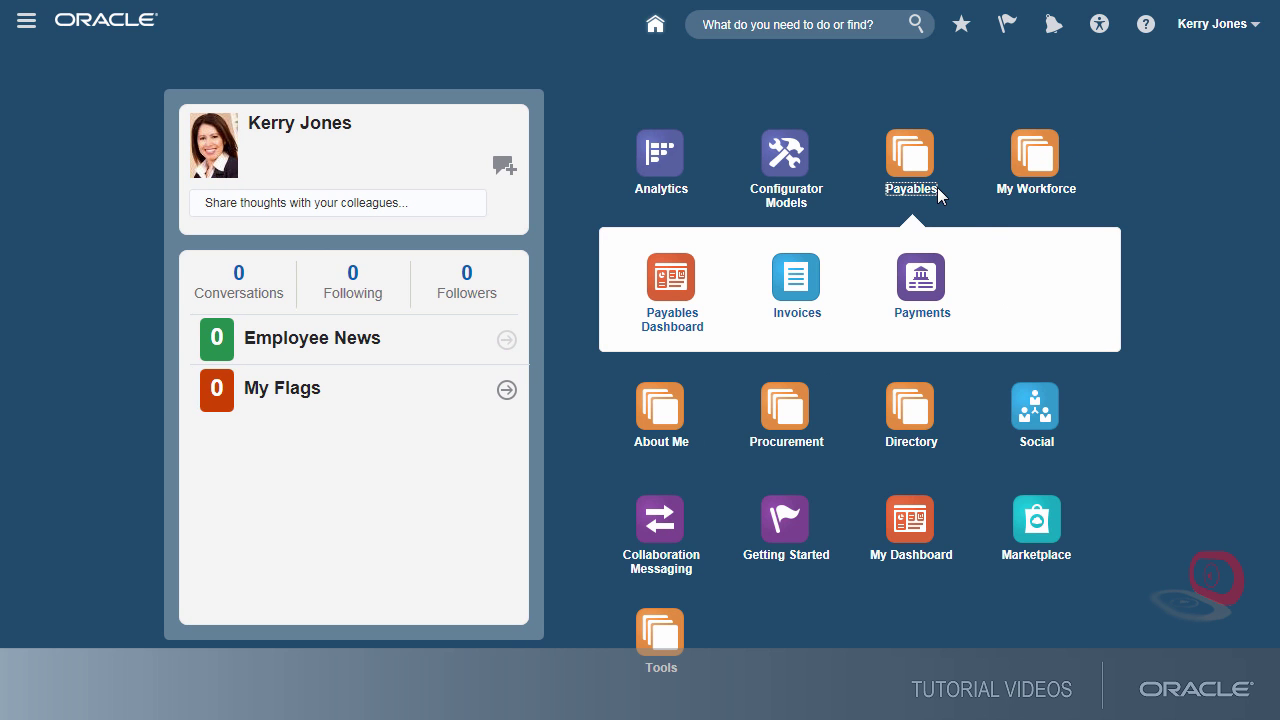
pyautogui.click(930, 318)
pyautogui.click(1234, 100)
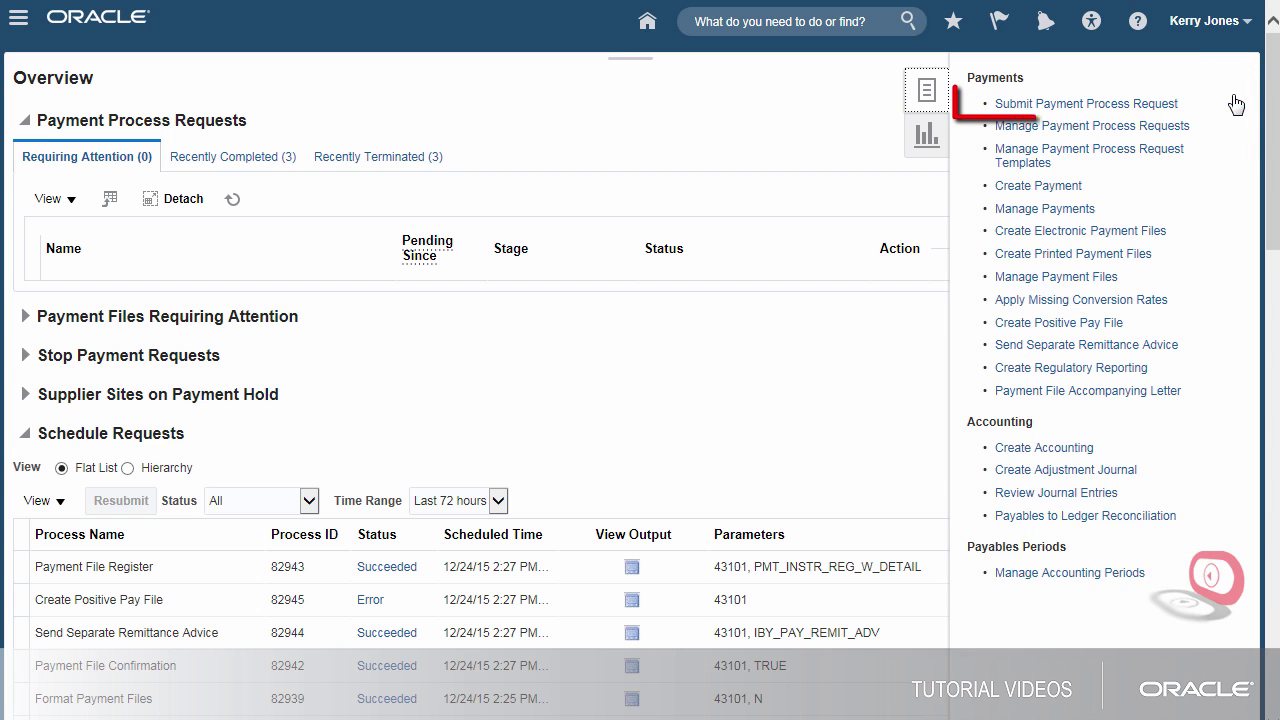
# - Create a request named Weekly Pay Run 31-Dec-2015 based on the Standard Pay Run template
pyautogui.click(1174, 104)
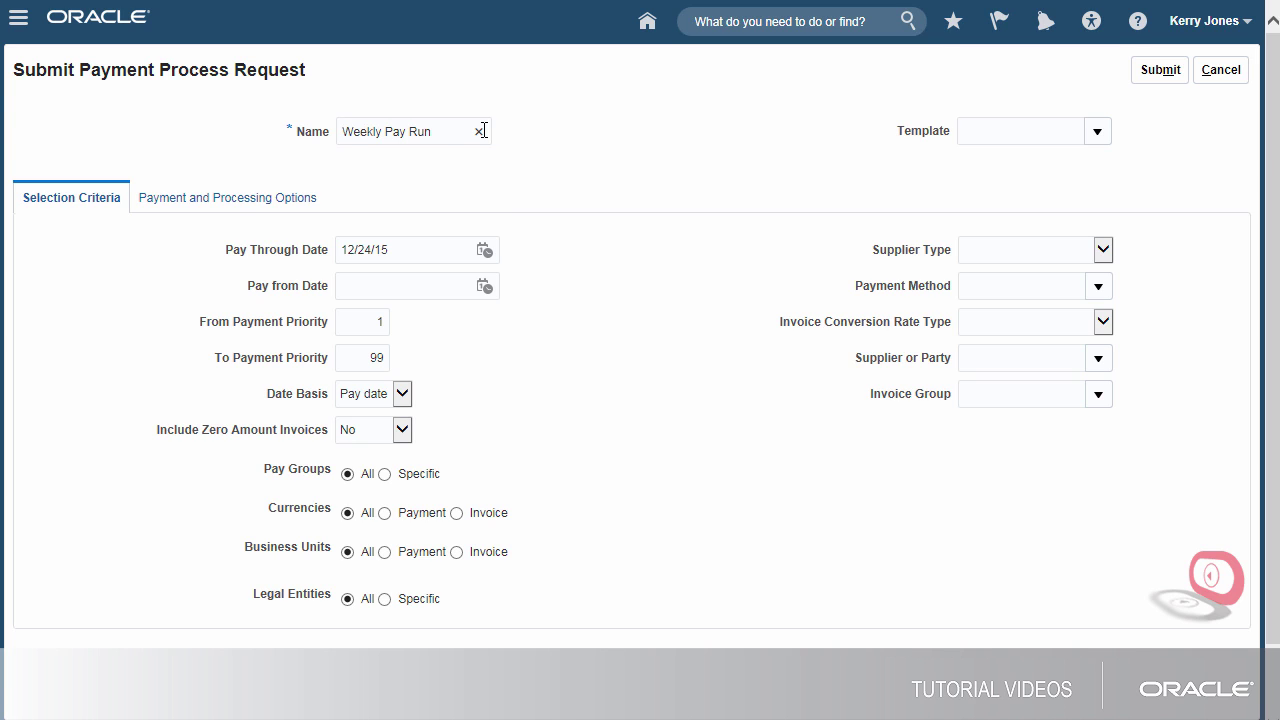
pyautogui.write('c-2015')
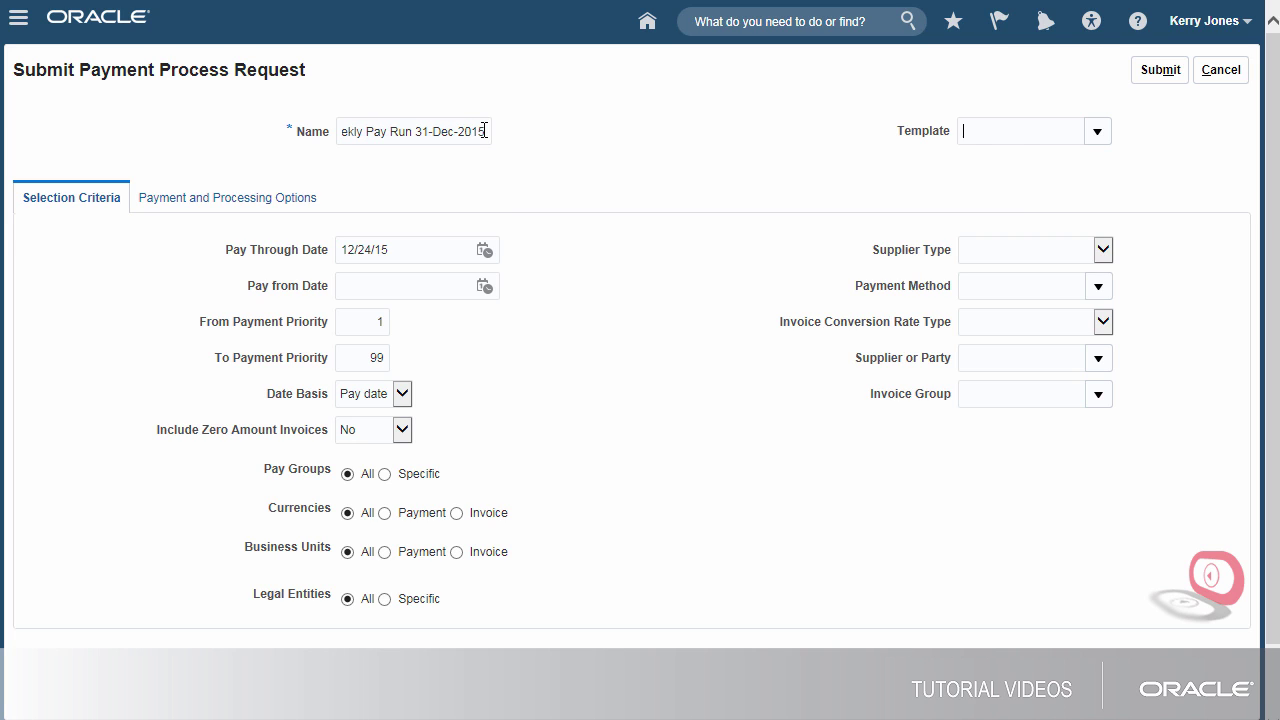
pyautogui.write('Stan')
pyautogui.click(1002, 163)
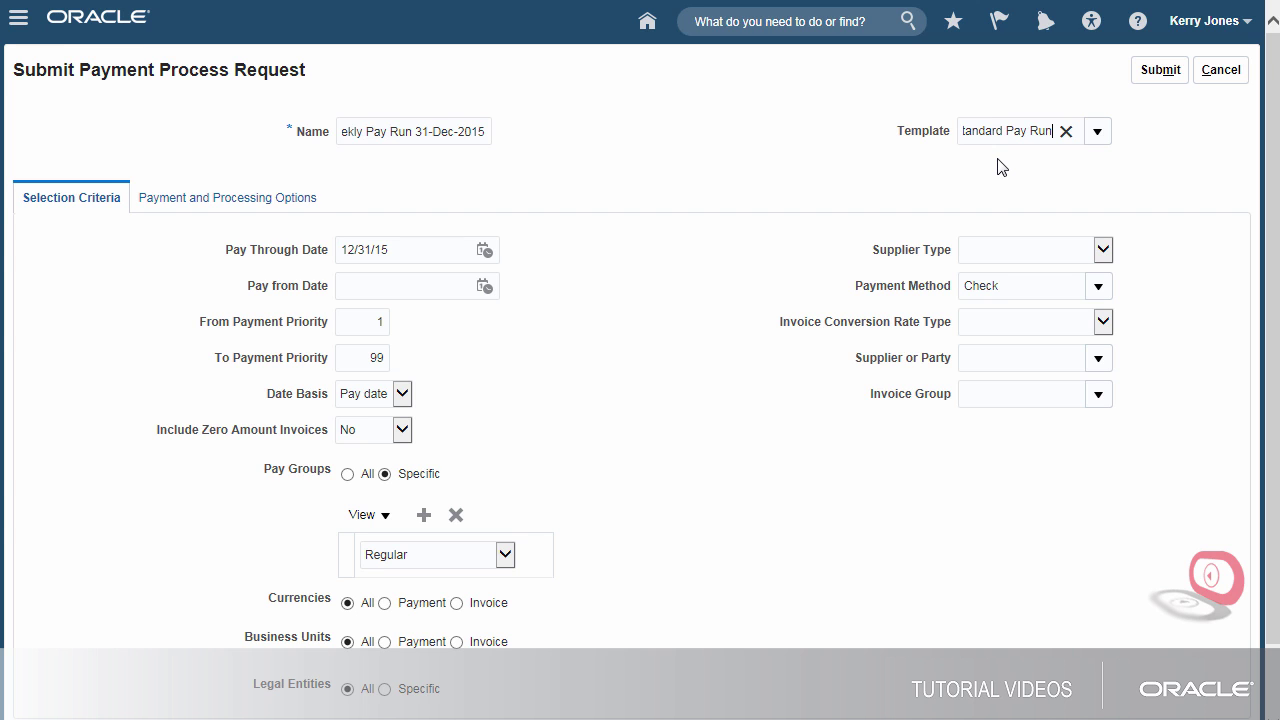
# - Review the Payment and Processing Options and submit the request as process 83014
pyautogui.click(302, 207)
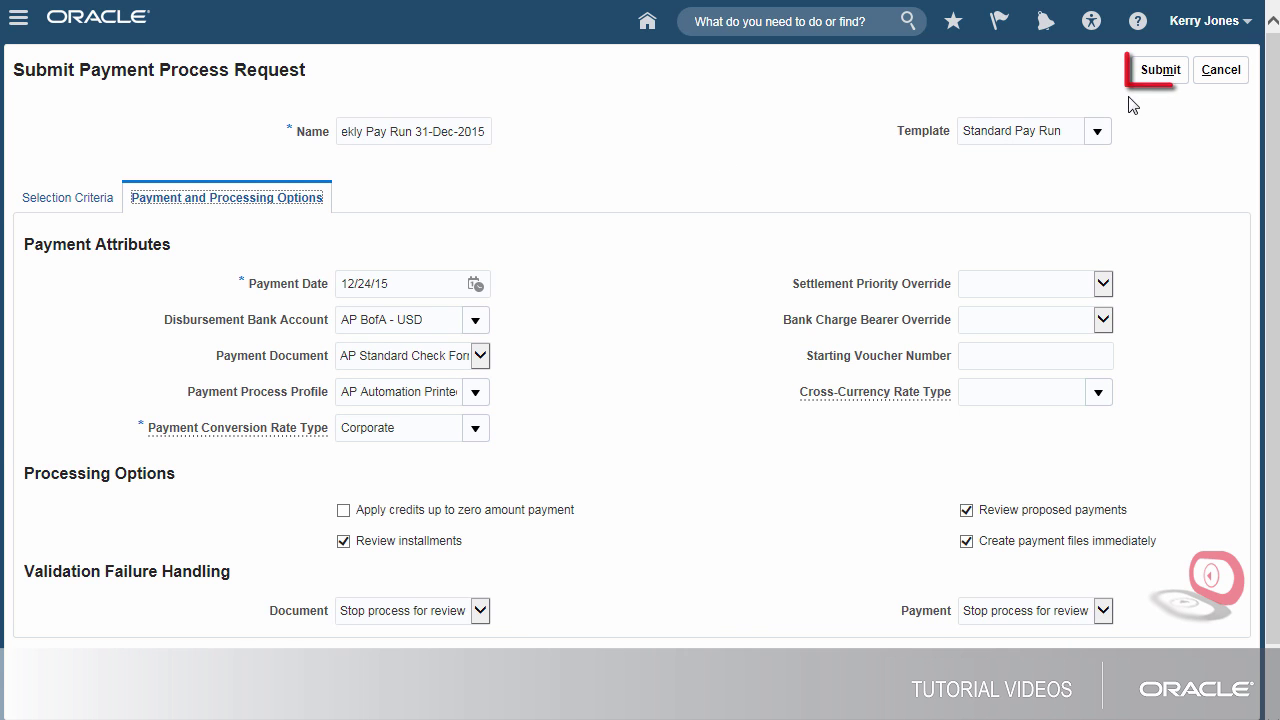
pyautogui.click(1148, 80)
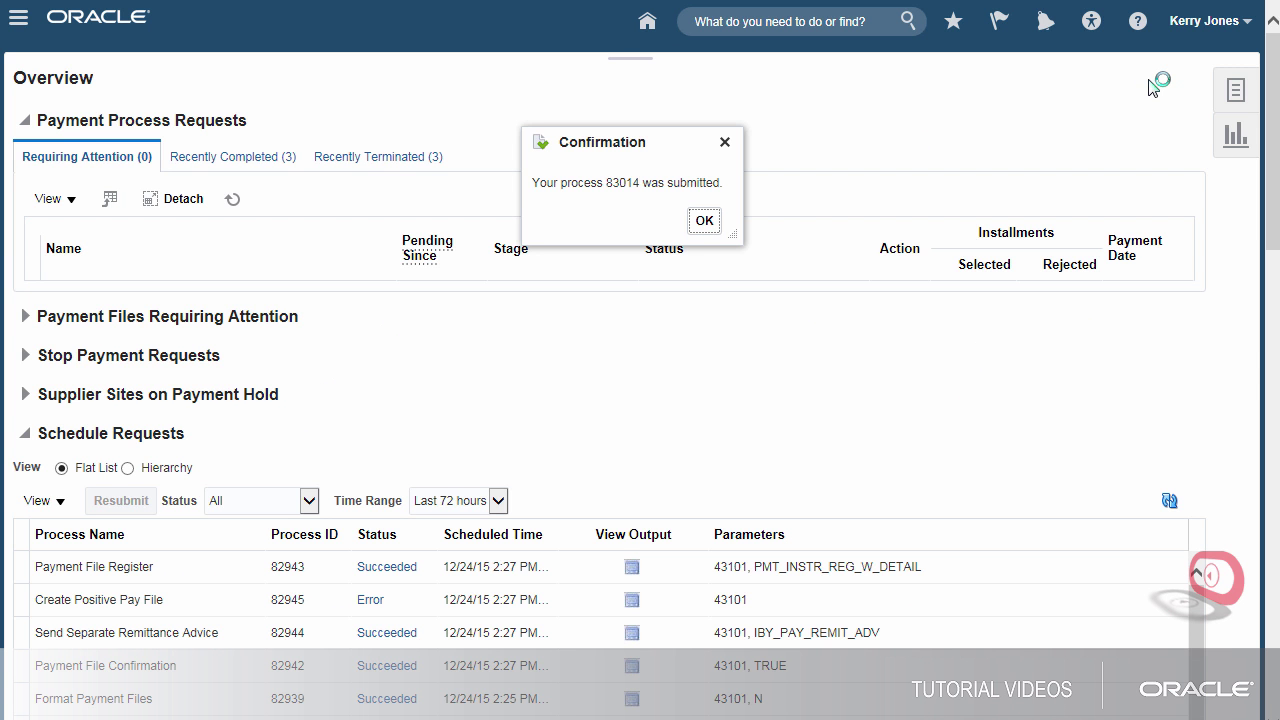
# - Refresh the requests needing attention until Weekly Pay Run 31-Dec-2015 shows pending installments review
pyautogui.click(714, 226)
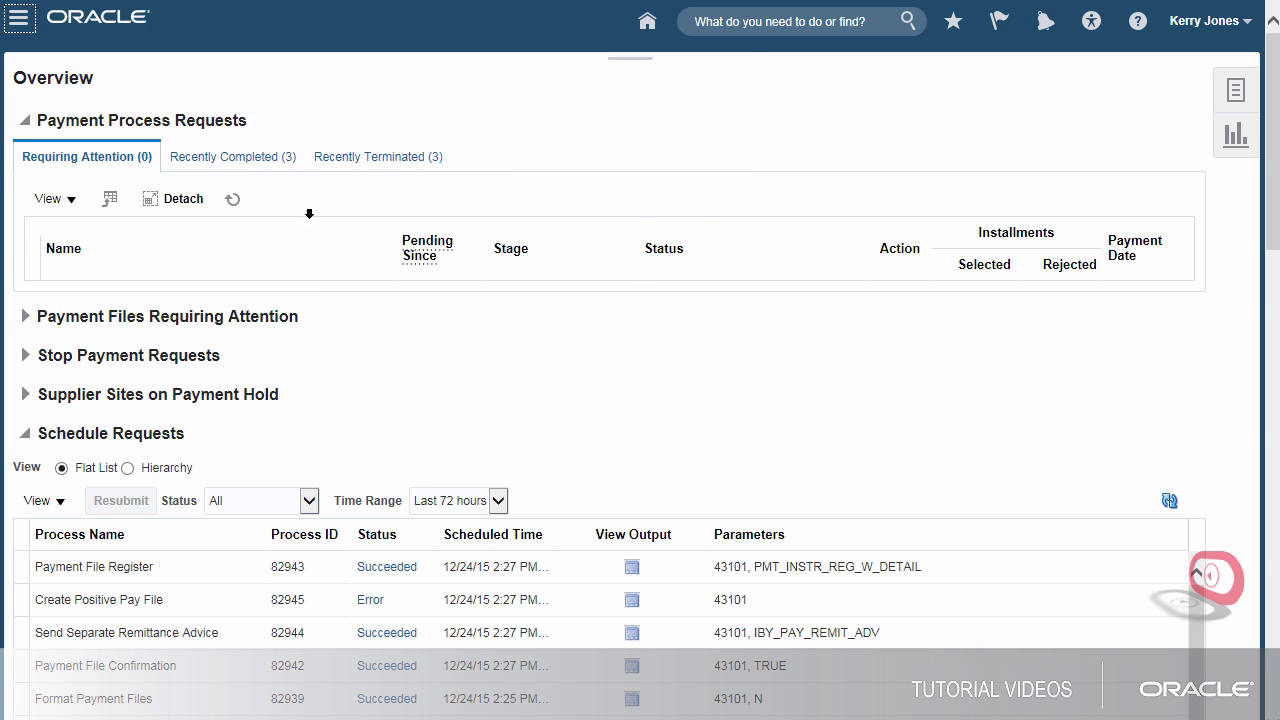
pyautogui.click(233, 209)
pyautogui.click(233, 209)
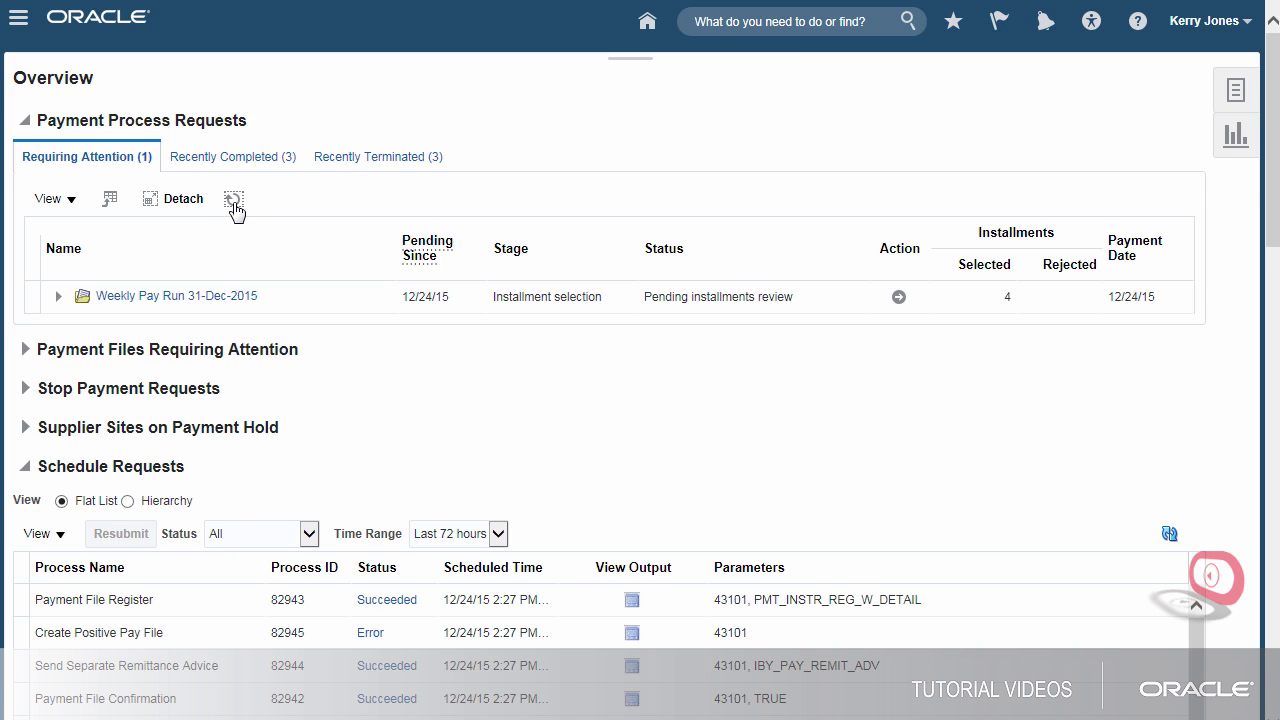
# - Submit the four reviewed installments (11,945.00) and refresh to show pending proposed payment review
pyautogui.click(900, 298)
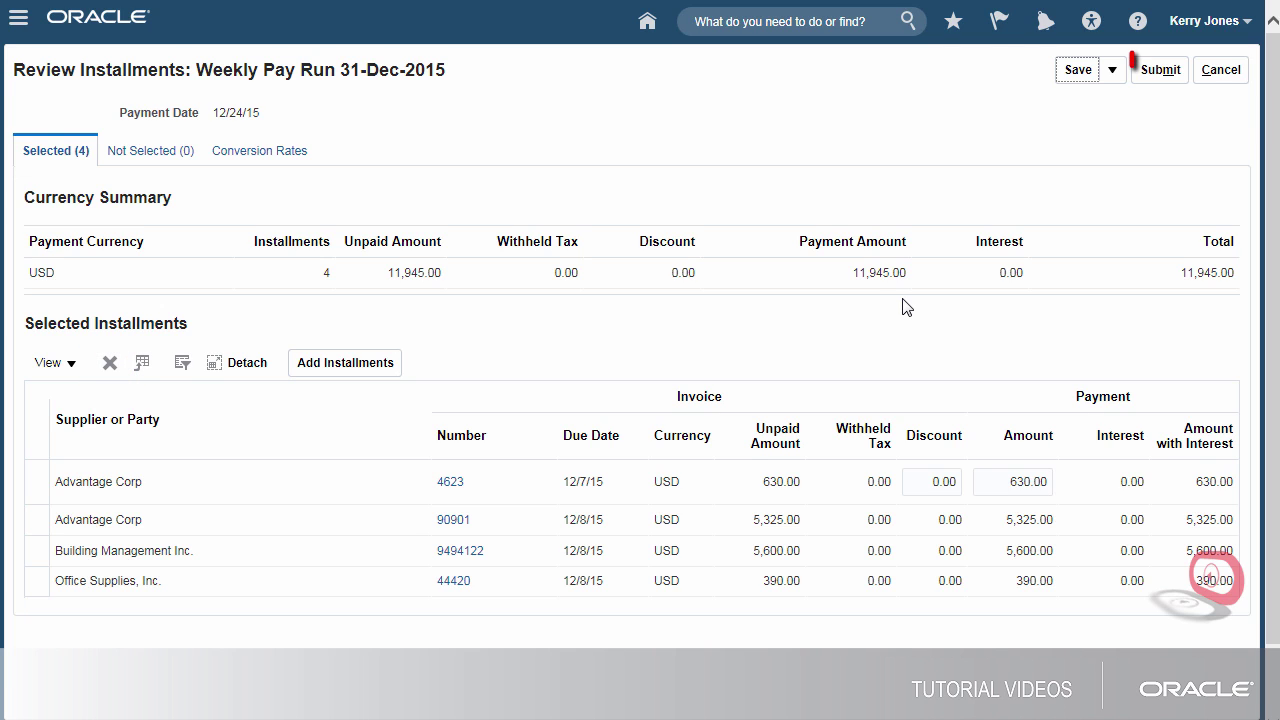
pyautogui.click(1147, 72)
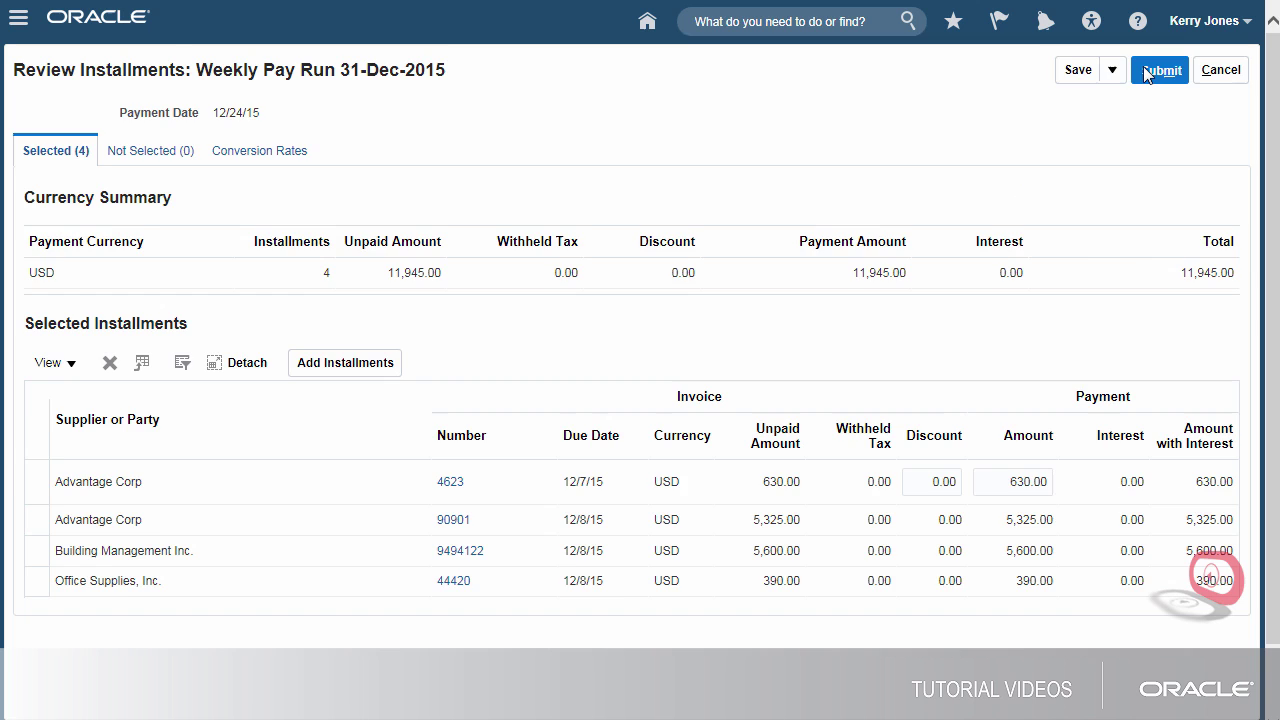
pyautogui.click(708, 222)
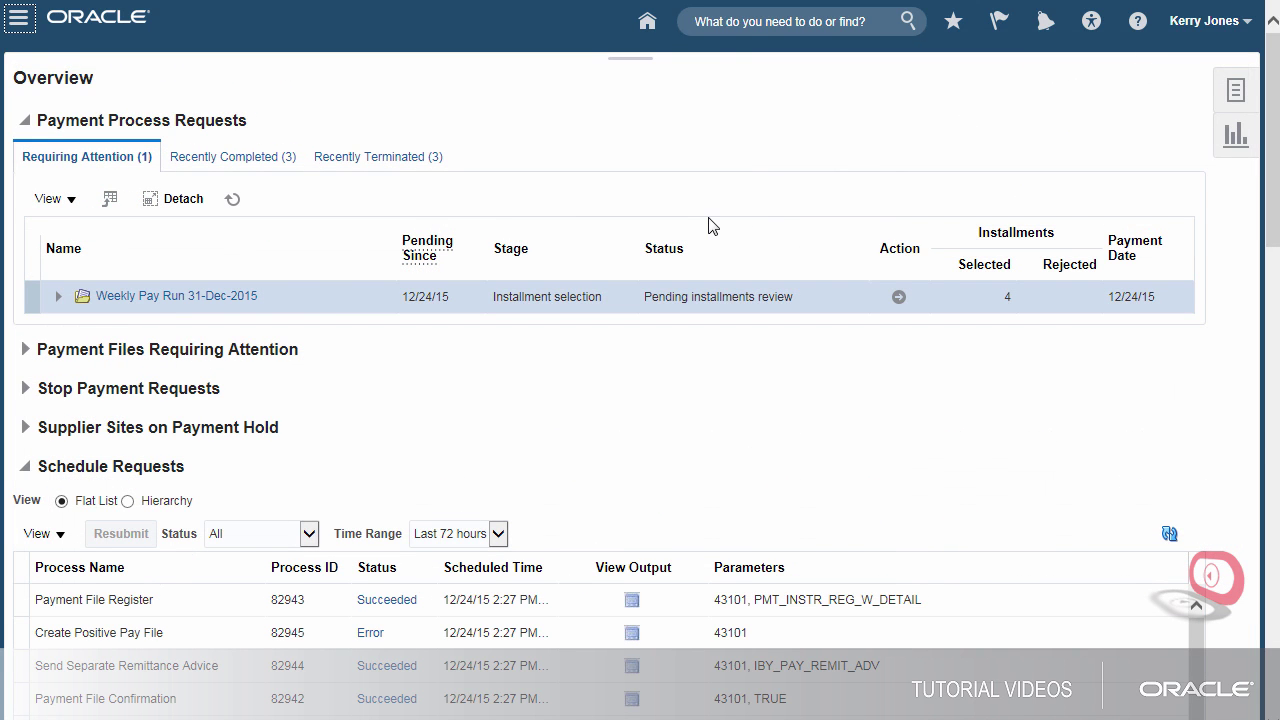
pyautogui.click(233, 200)
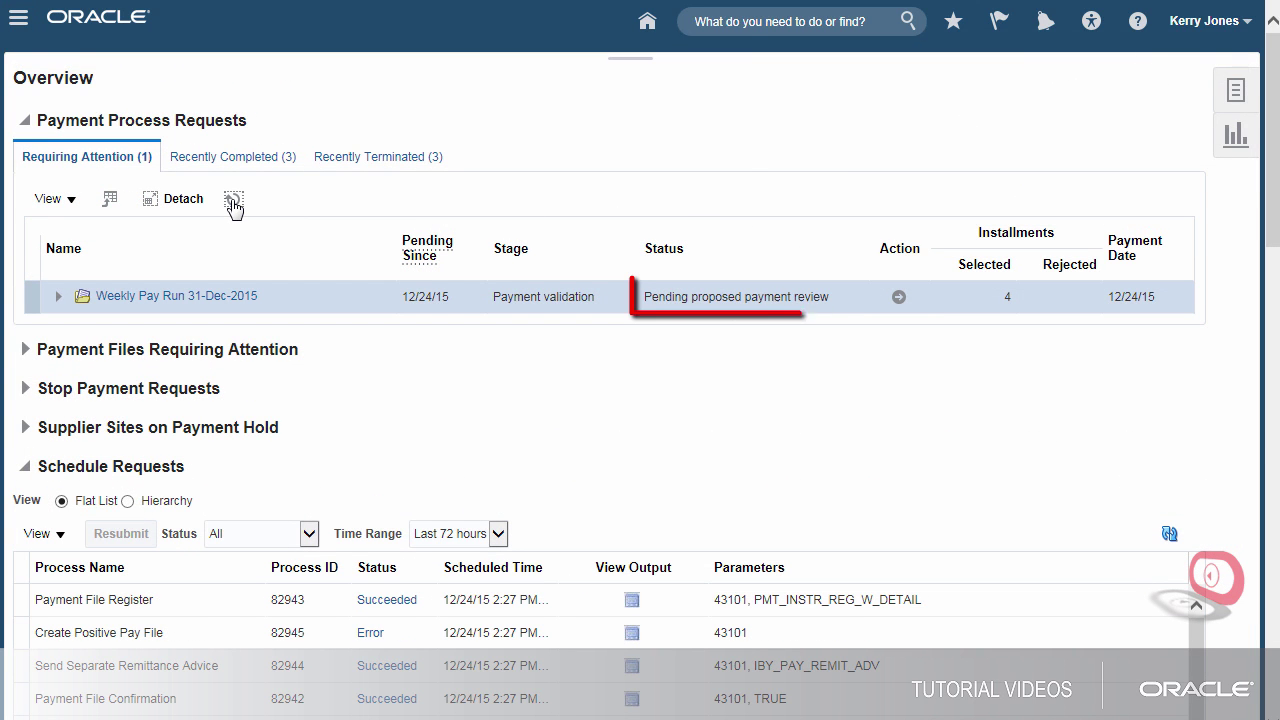
# - Review the three proposed payments totalling 11,945.00 USD and resume the payment process as 83020
pyautogui.click(899, 298)
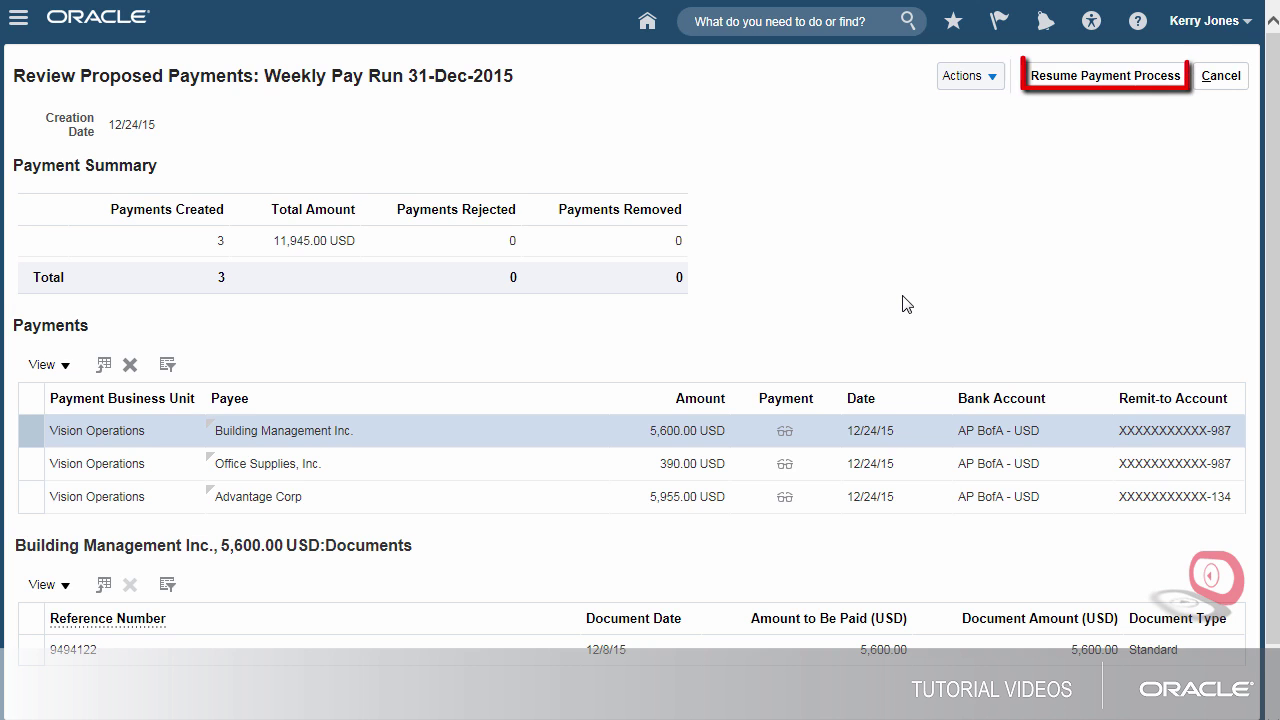
pyautogui.click(1133, 80)
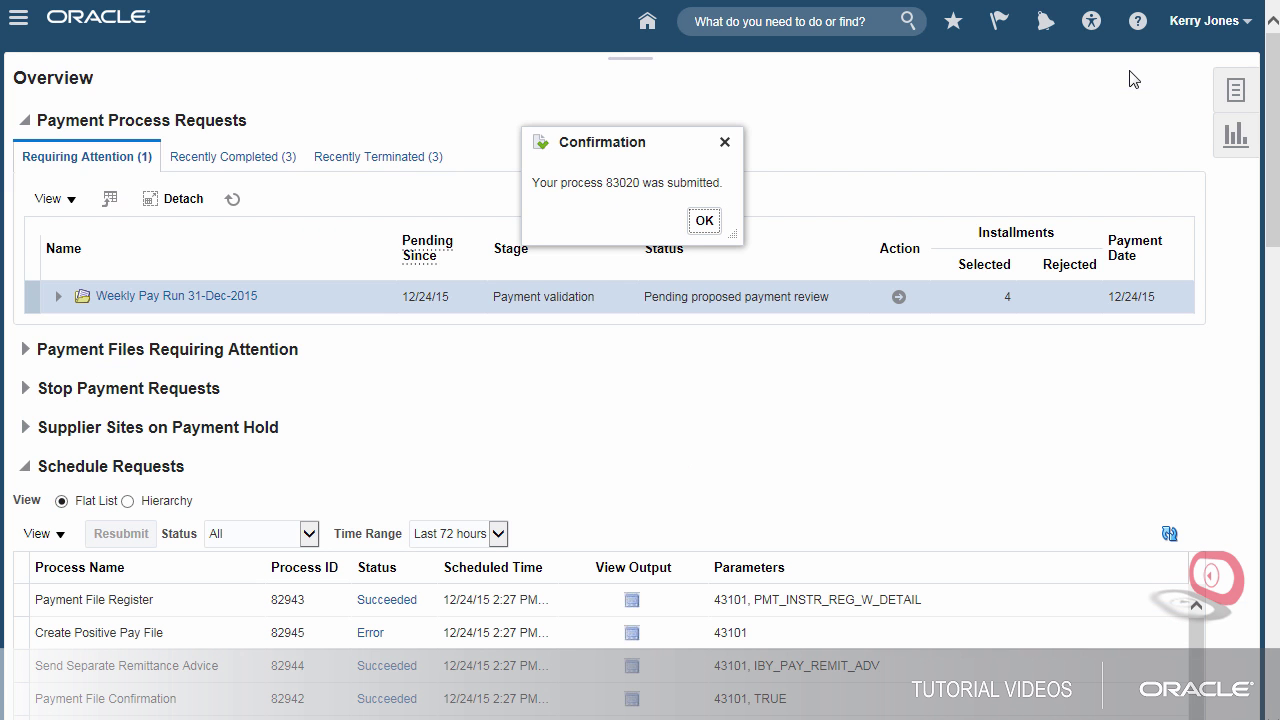
# - Expand the pay run to payment file 43102 and confirm Format Payment Files process 83022 succeeded
pyautogui.click(705, 221)
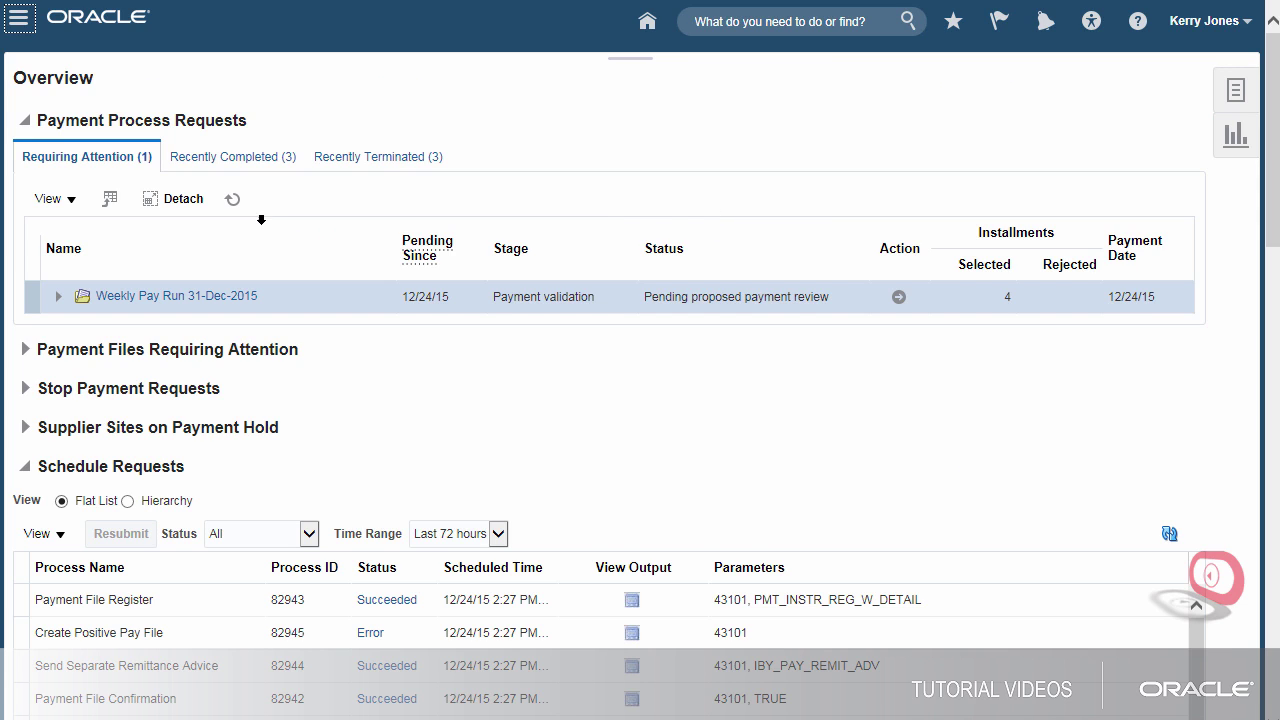
pyautogui.click(233, 200)
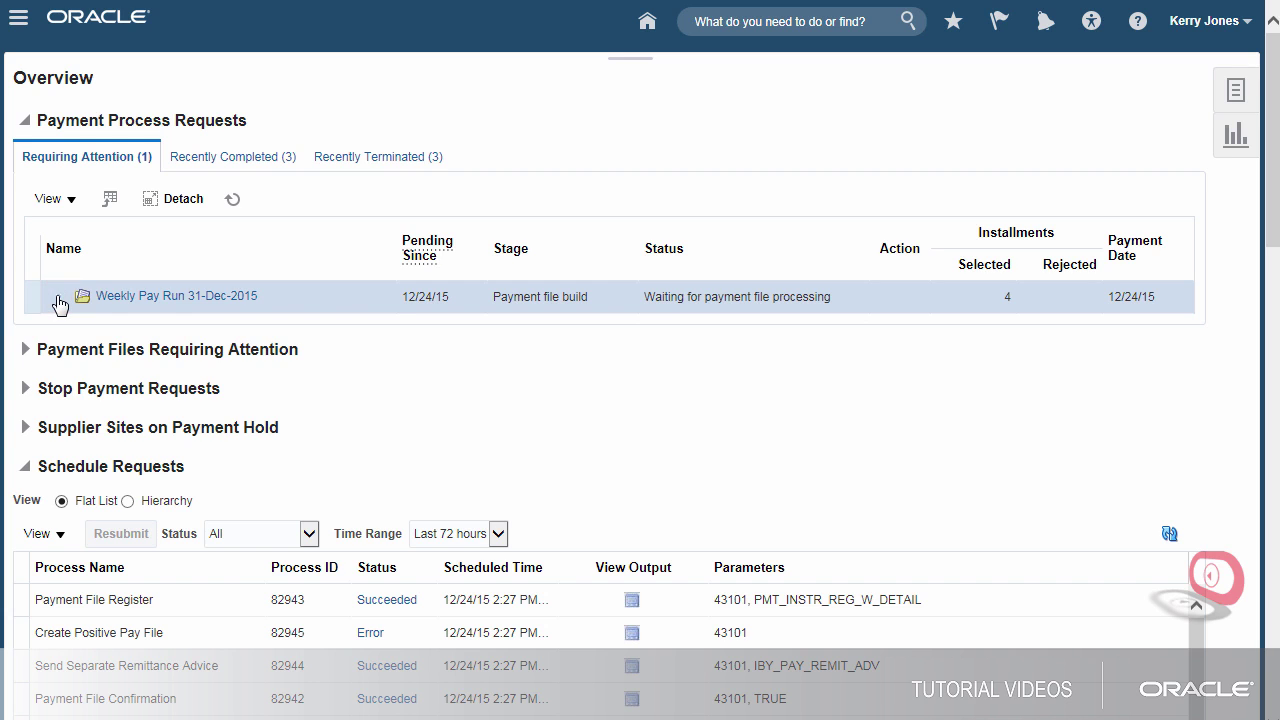
pyautogui.click(58, 300)
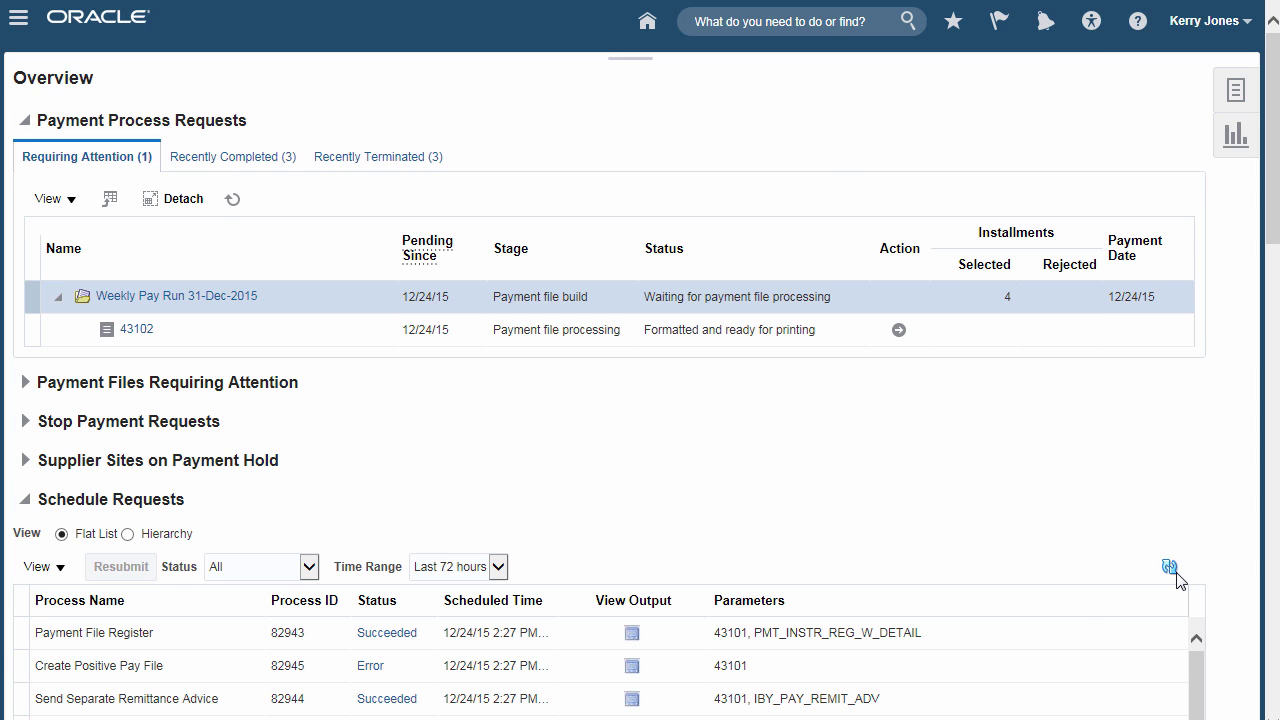
pyautogui.click(1172, 570)
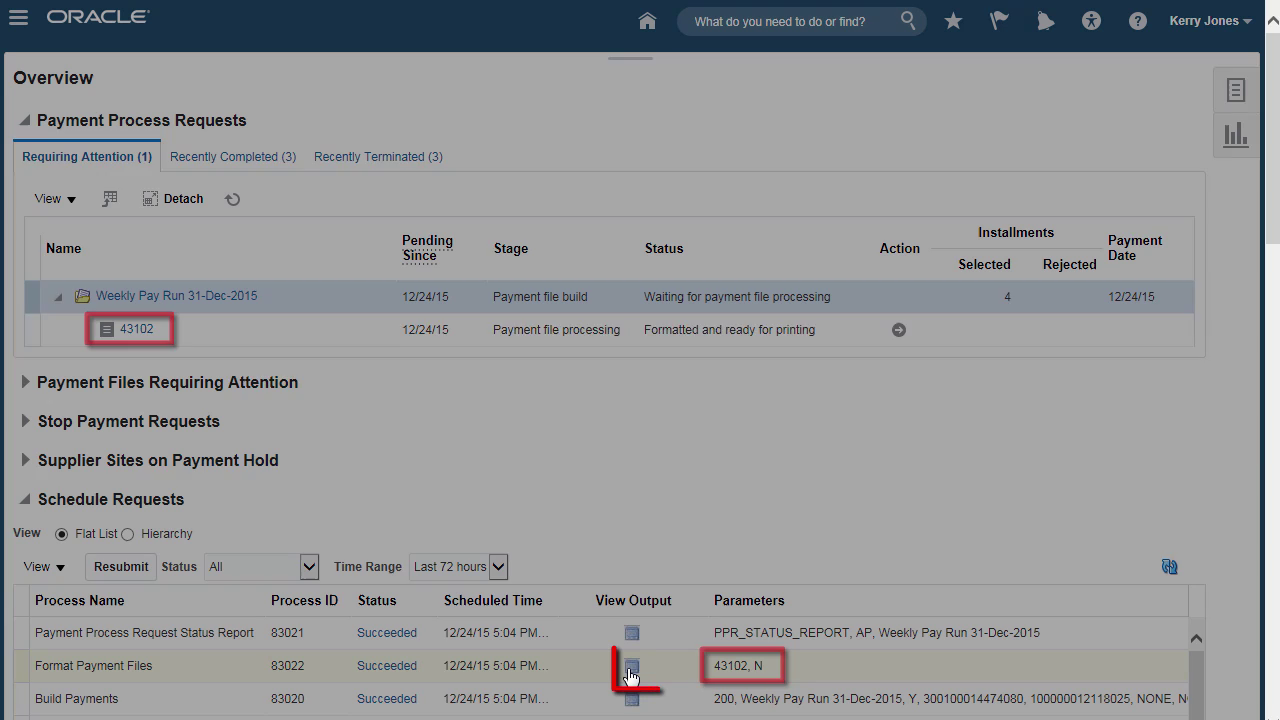
pyautogui.click(631, 666)
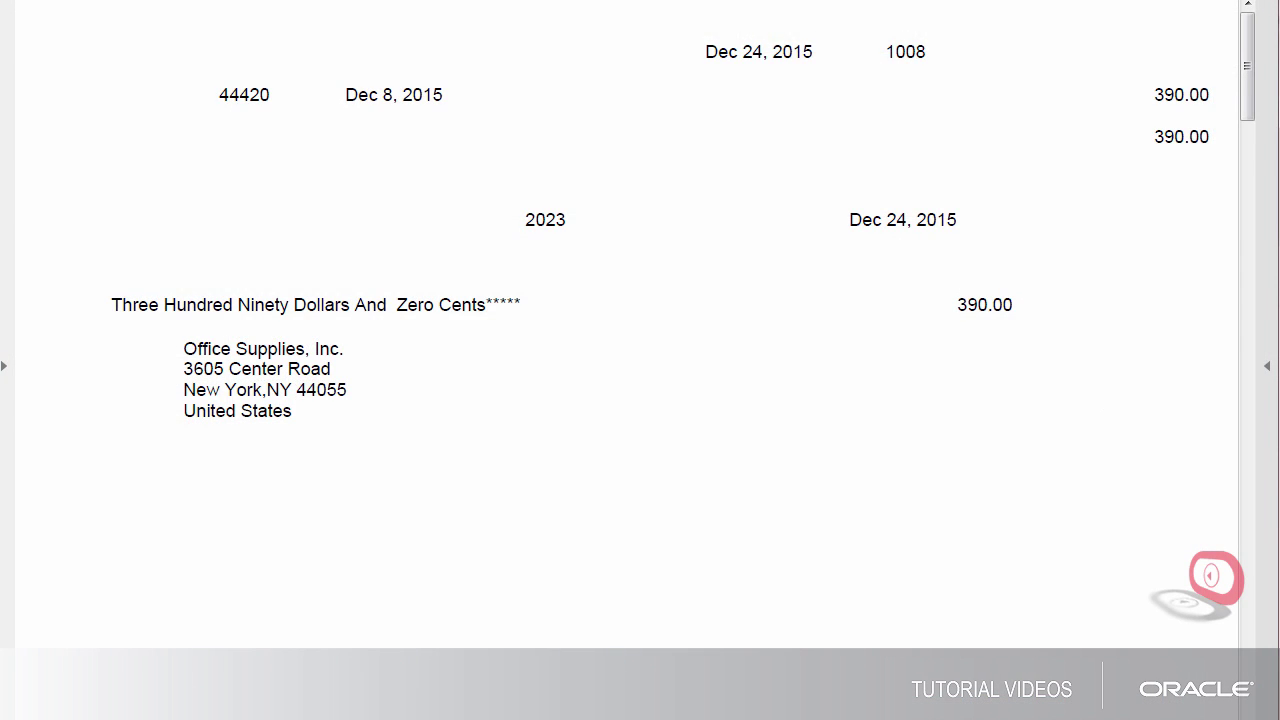
pyautogui.scroll(-10, 640, 330)
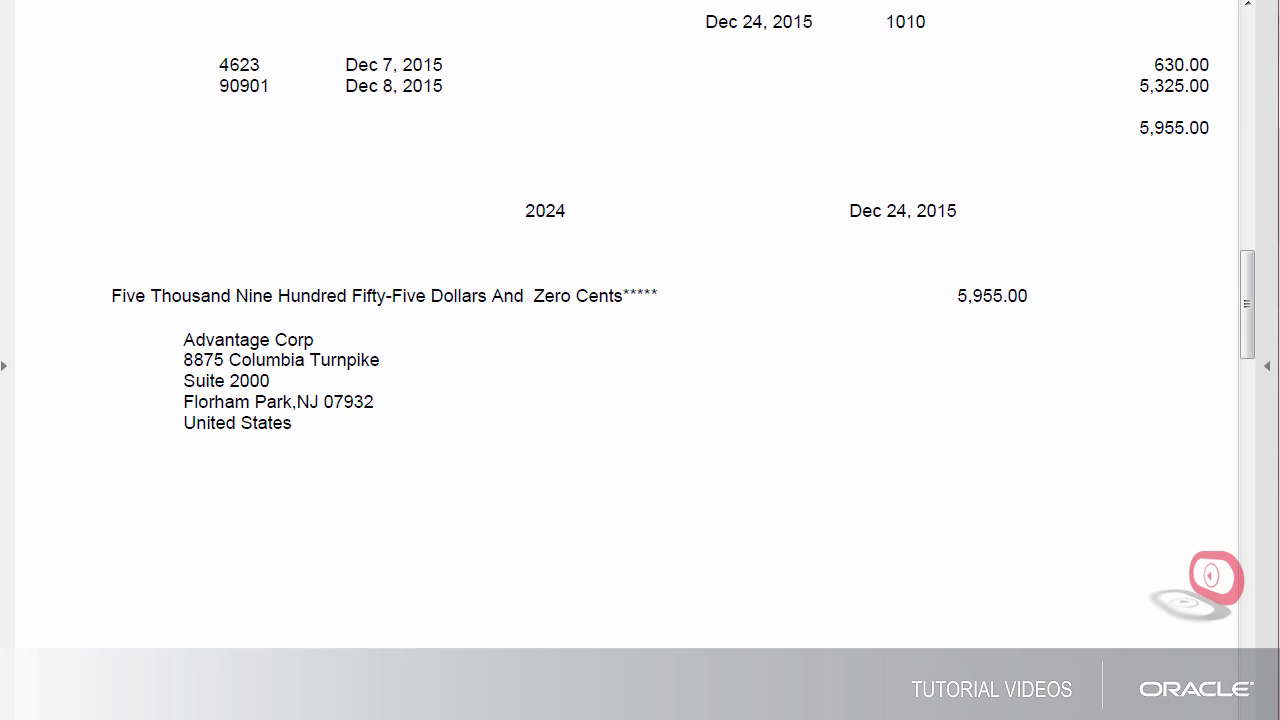
pyautogui.scroll(-10, 640, 330)
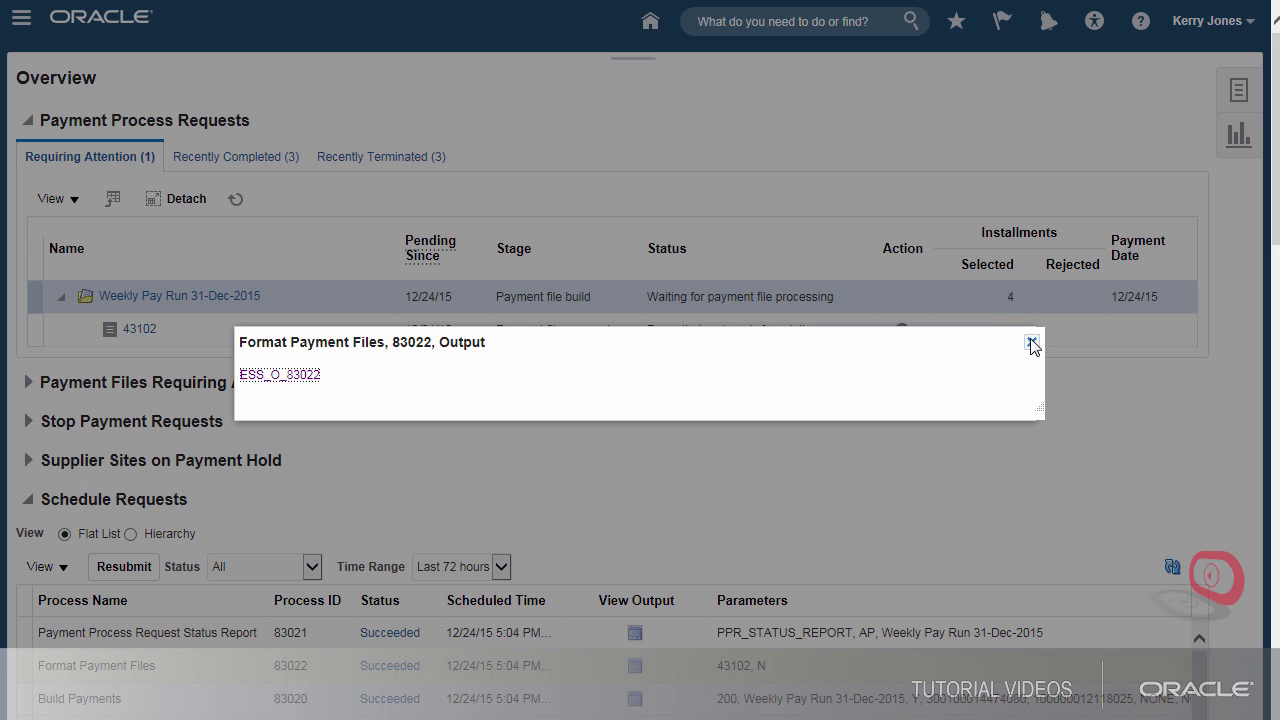
pyautogui.click(1031, 342)
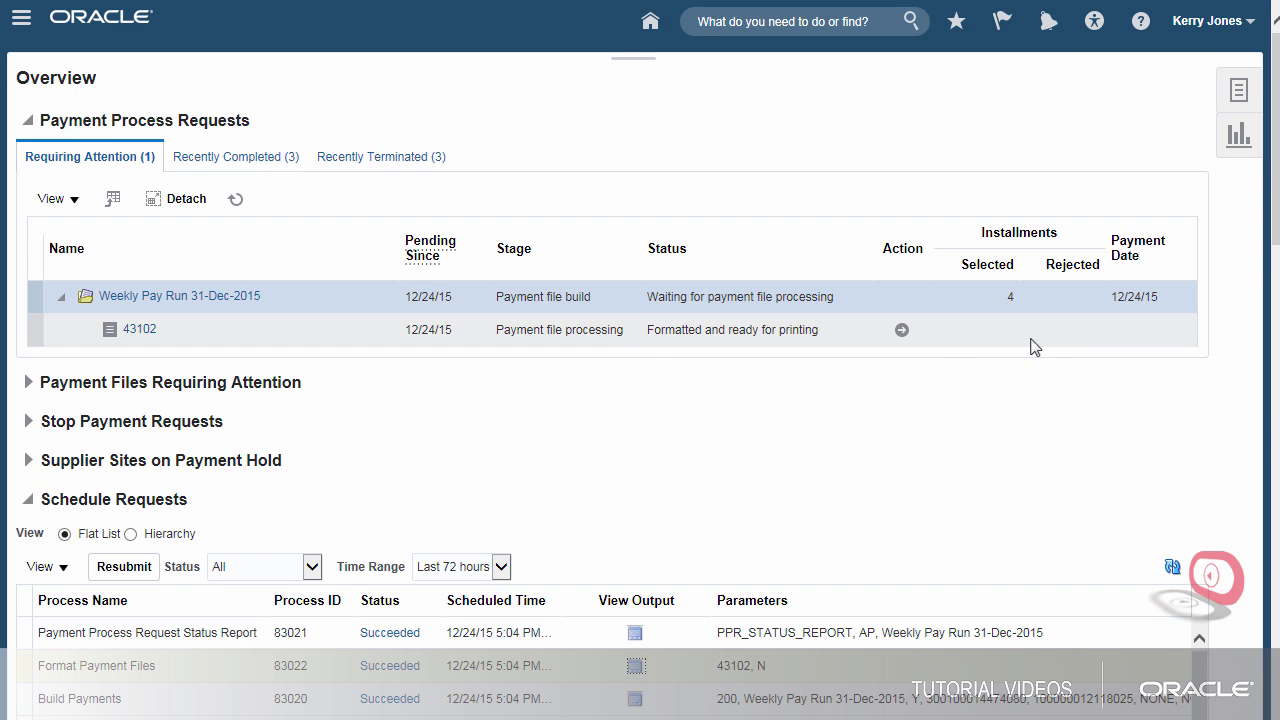
# - Send payment file 43102's checks to printer PO 407 as process 83025 and refresh its status
pyautogui.click(902, 330)
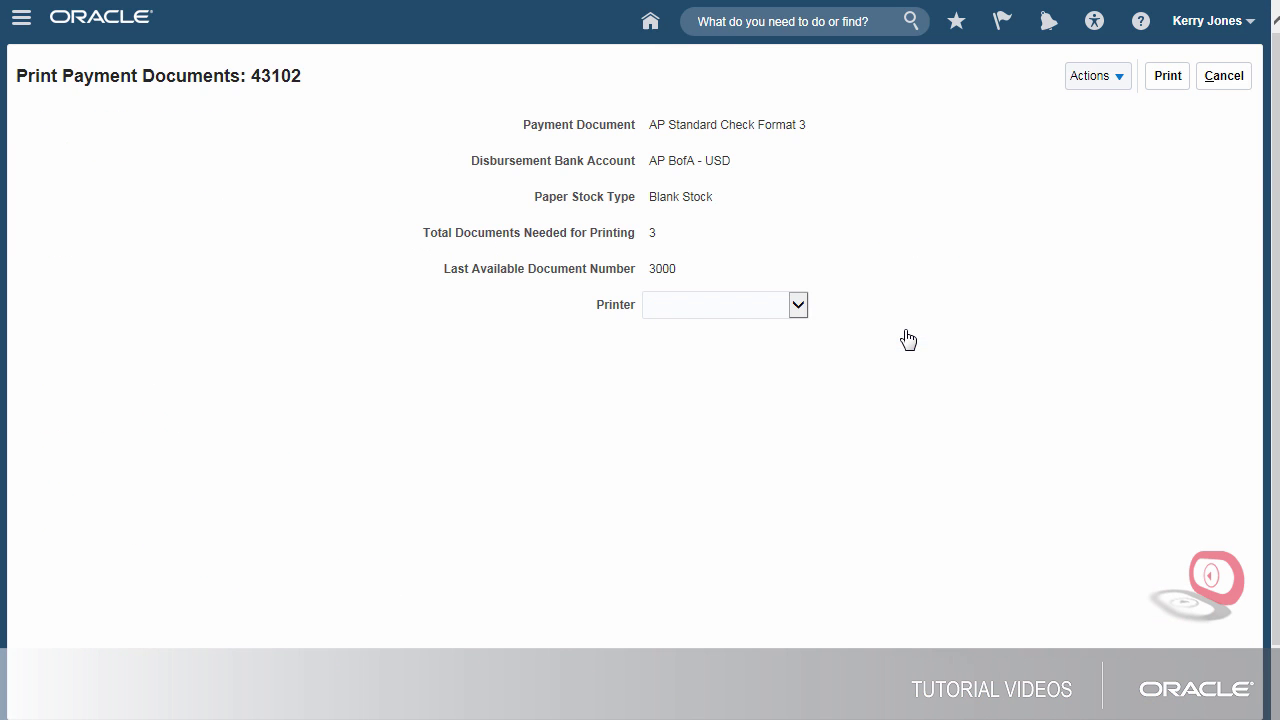
pyautogui.click(797, 306)
pyautogui.click(781, 322)
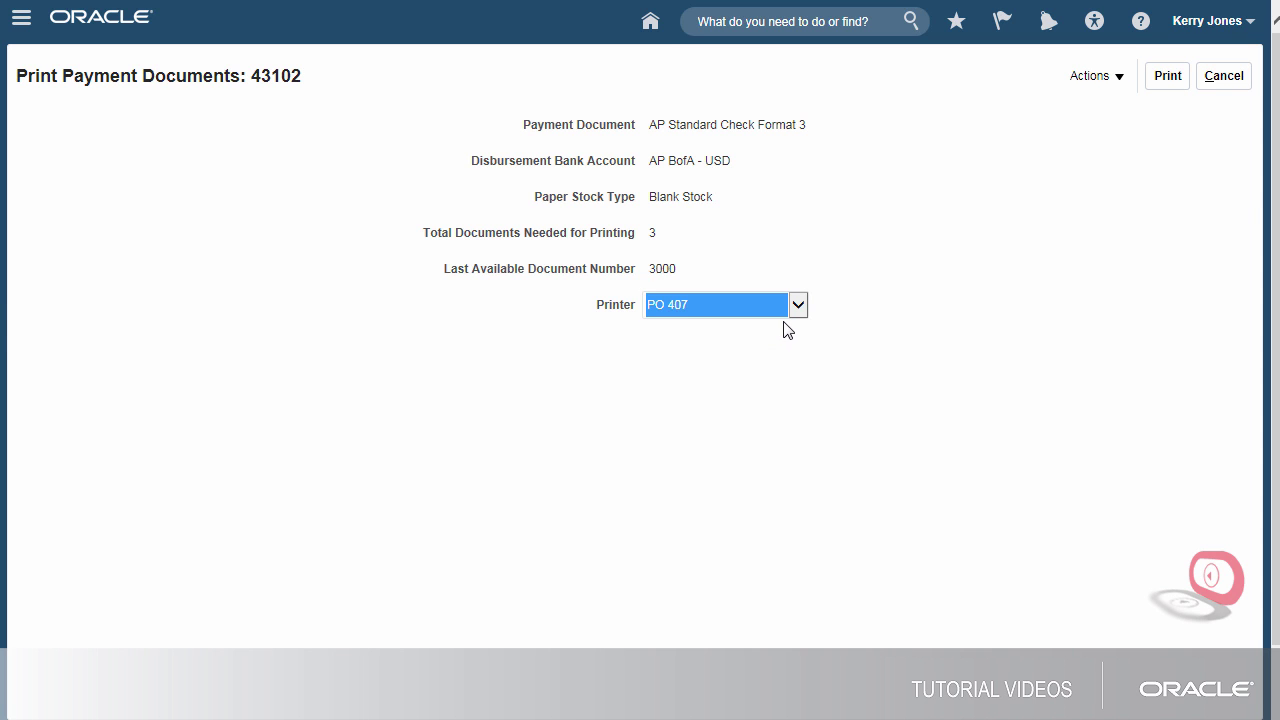
pyautogui.click(1178, 78)
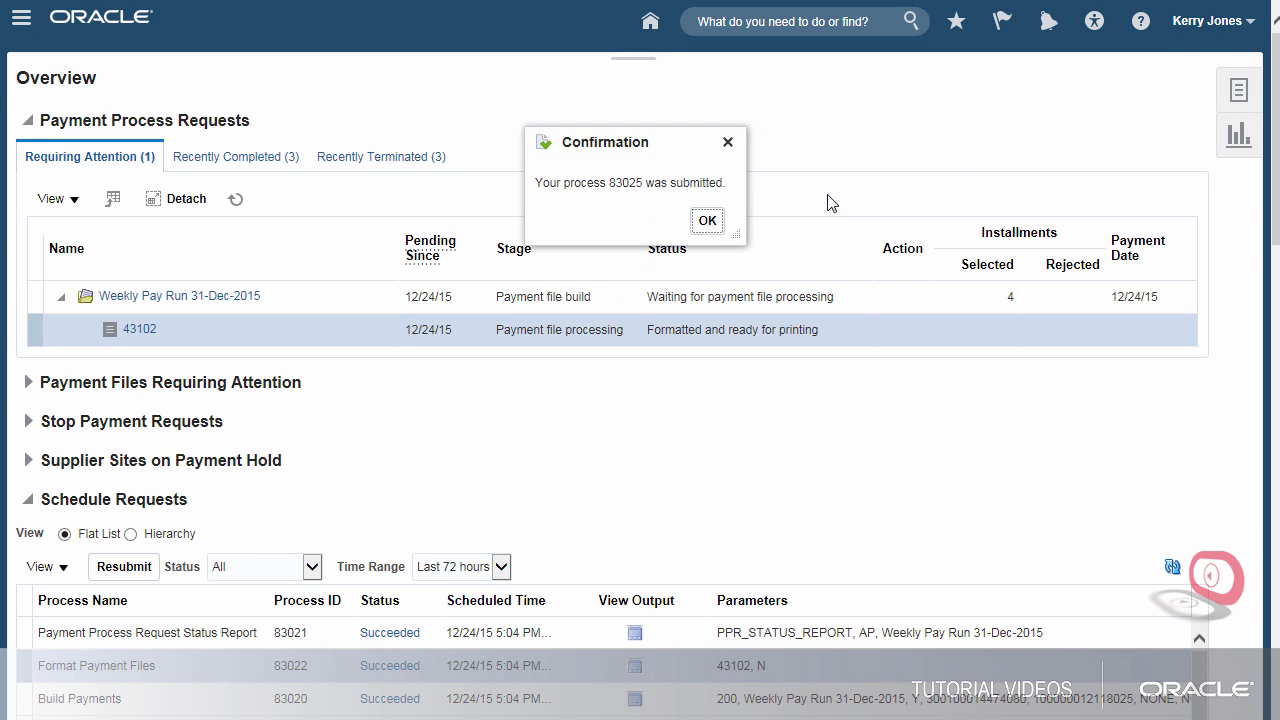
pyautogui.click(708, 221)
pyautogui.click(235, 200)
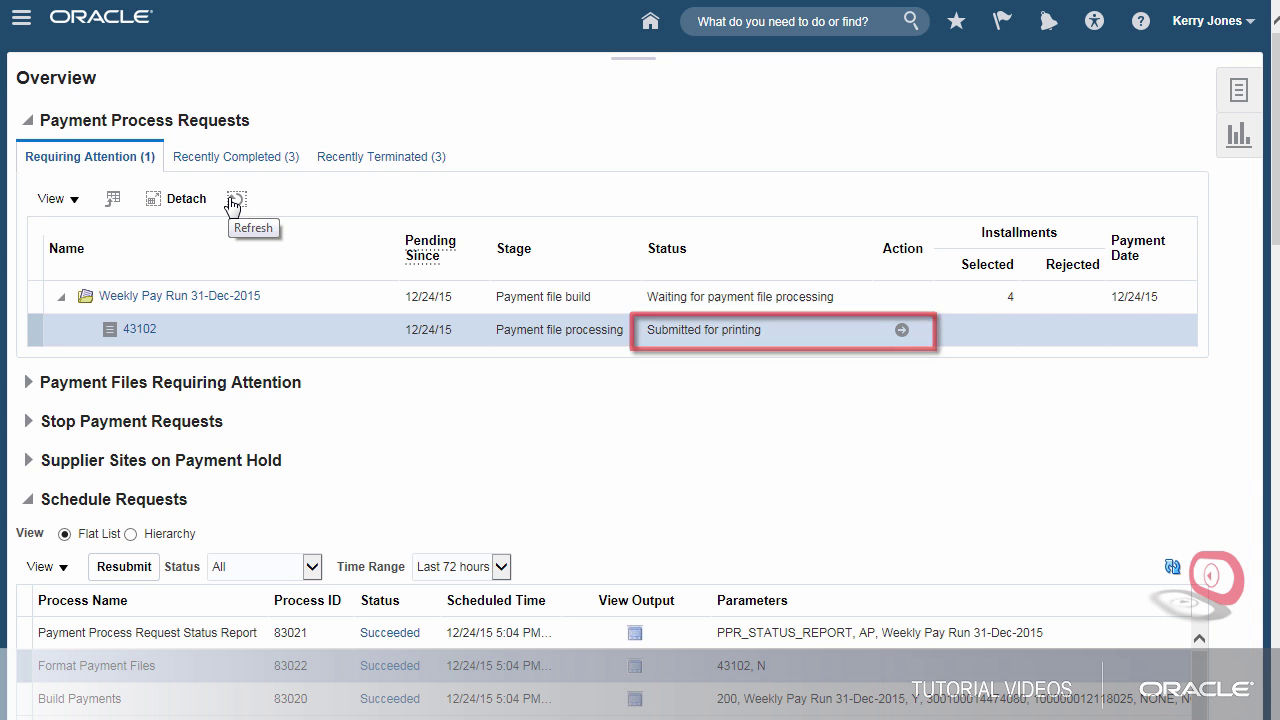
# - Review payment file 43102's three payments and open its Record Print Status page
pyautogui.click(903, 335)
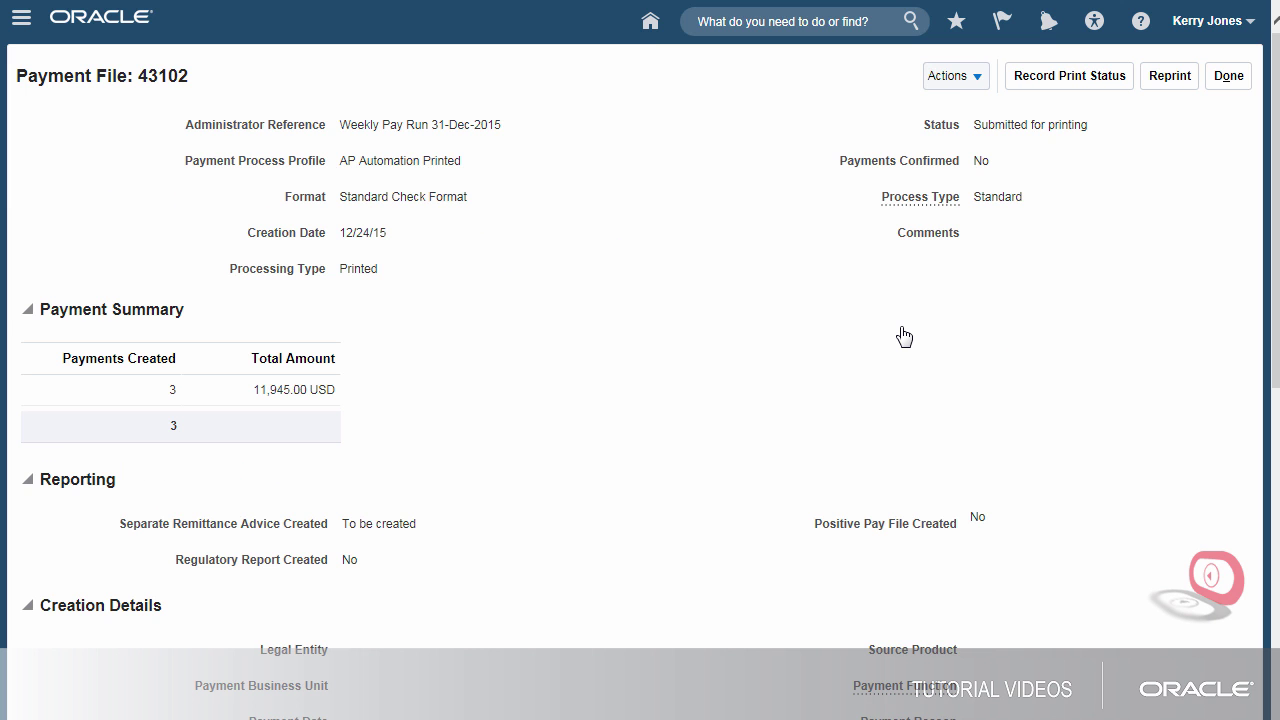
pyautogui.scroll(-7, 903, 337)
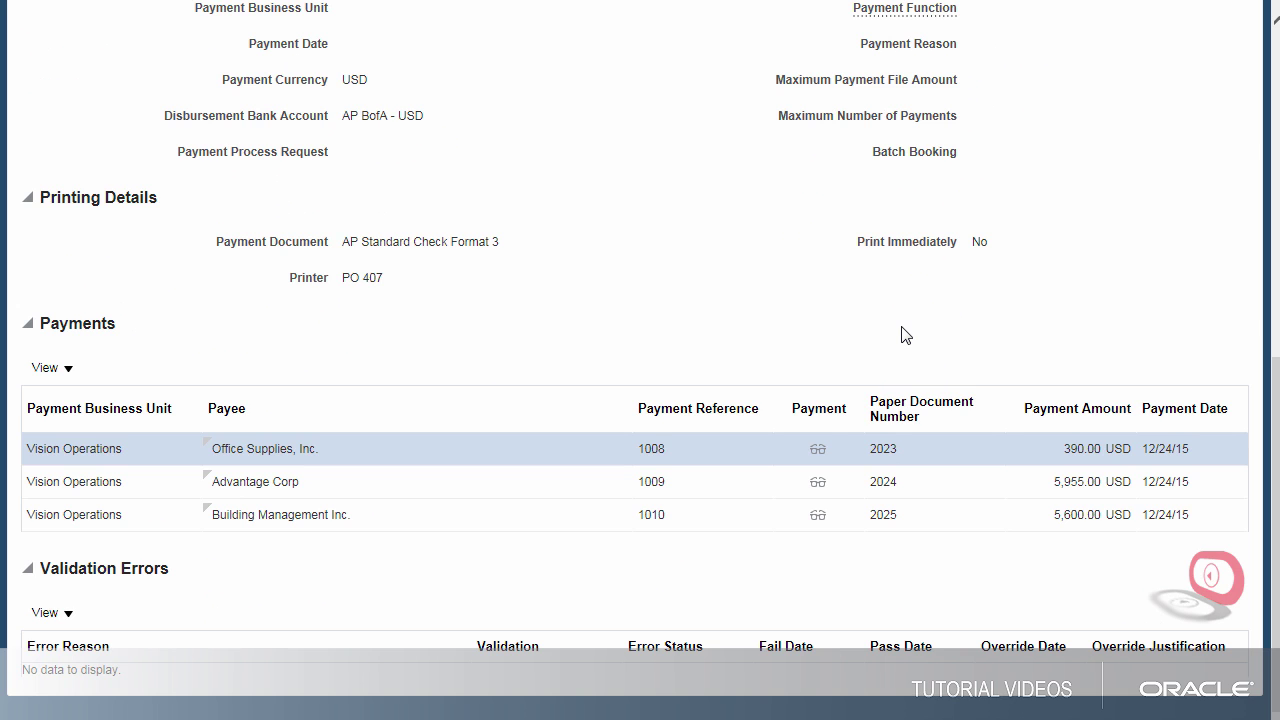
pyautogui.scroll(8, 903, 335)
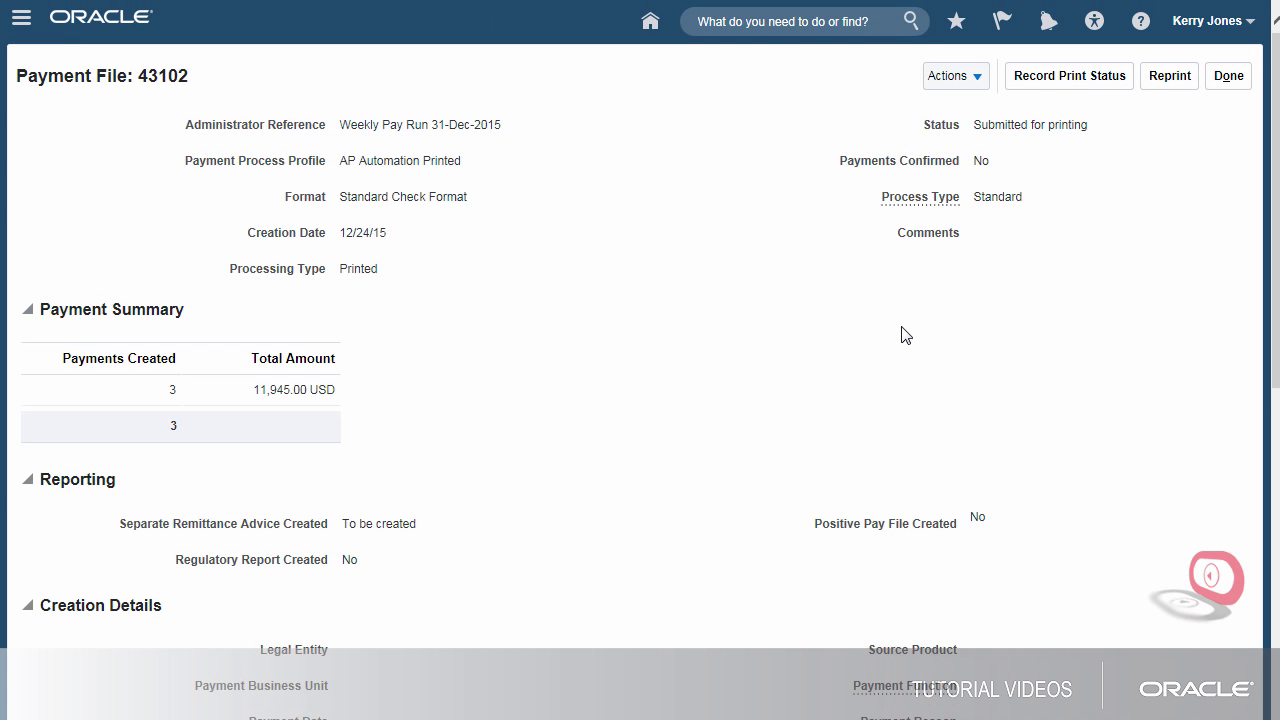
pyautogui.click(1045, 88)
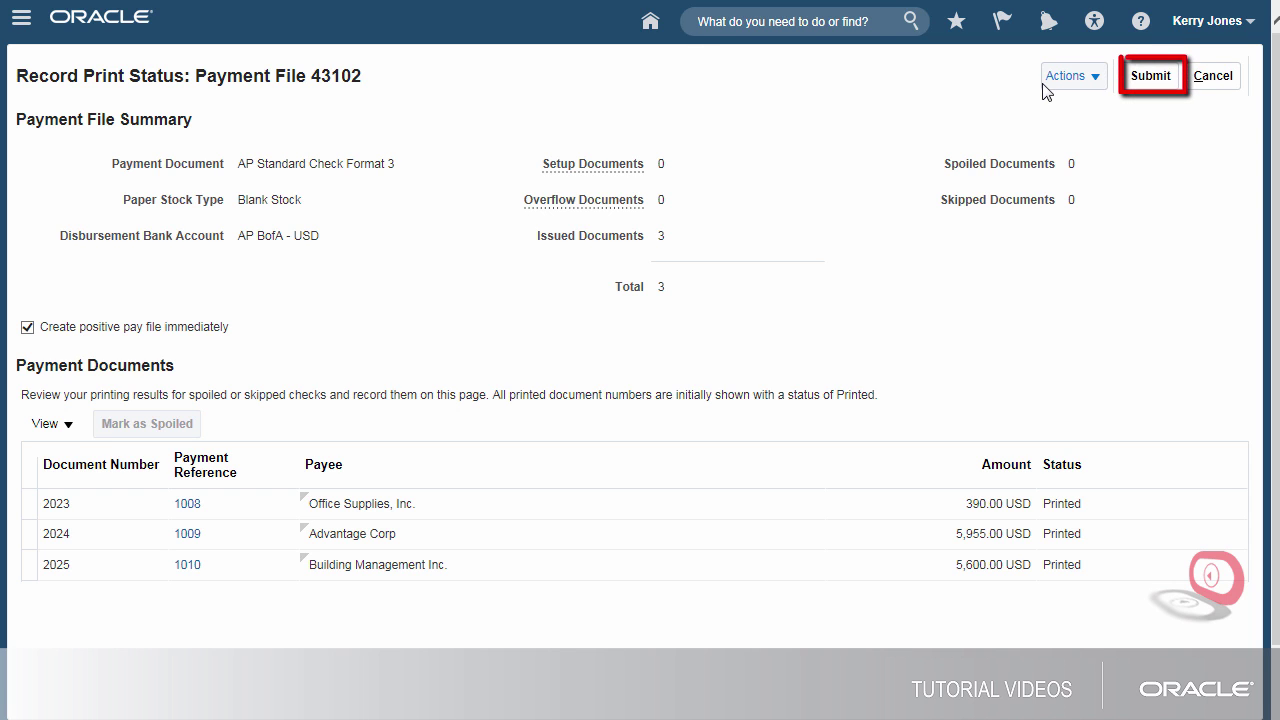
# - Record checks 2023–2025 as printed, confirm the warning, and return to the overview
pyautogui.click(1136, 86)
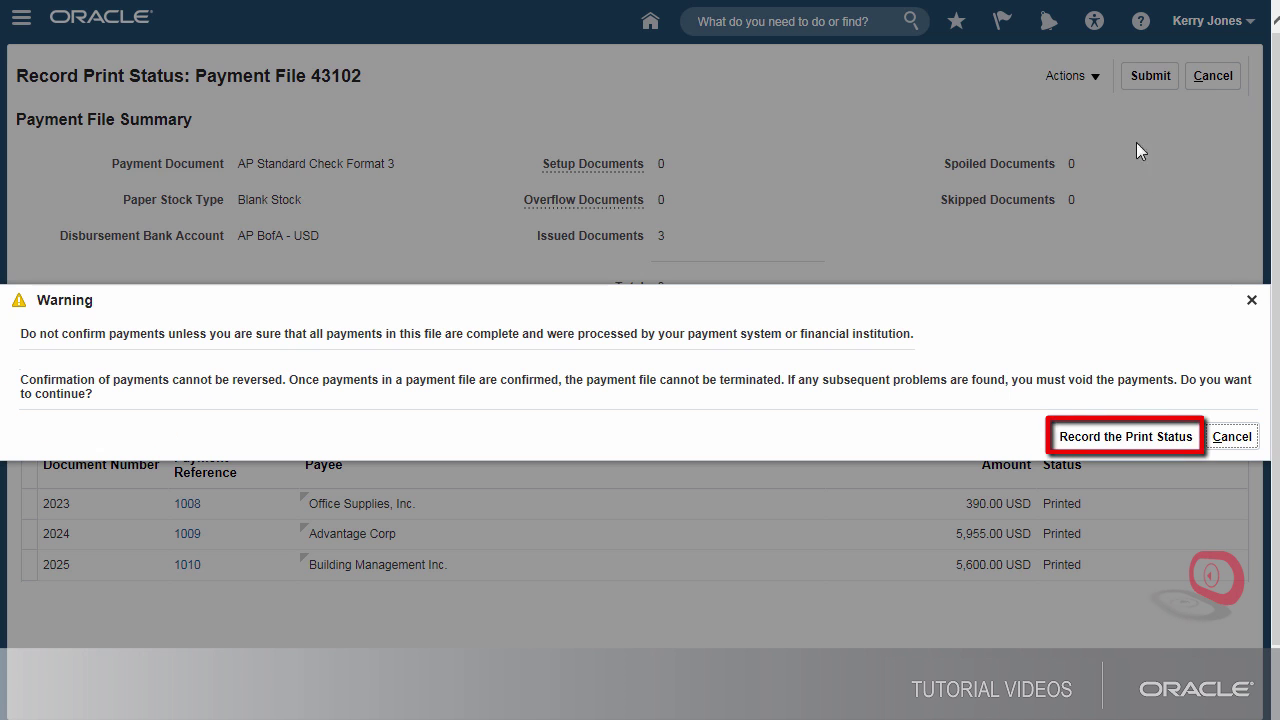
pyautogui.click(1132, 440)
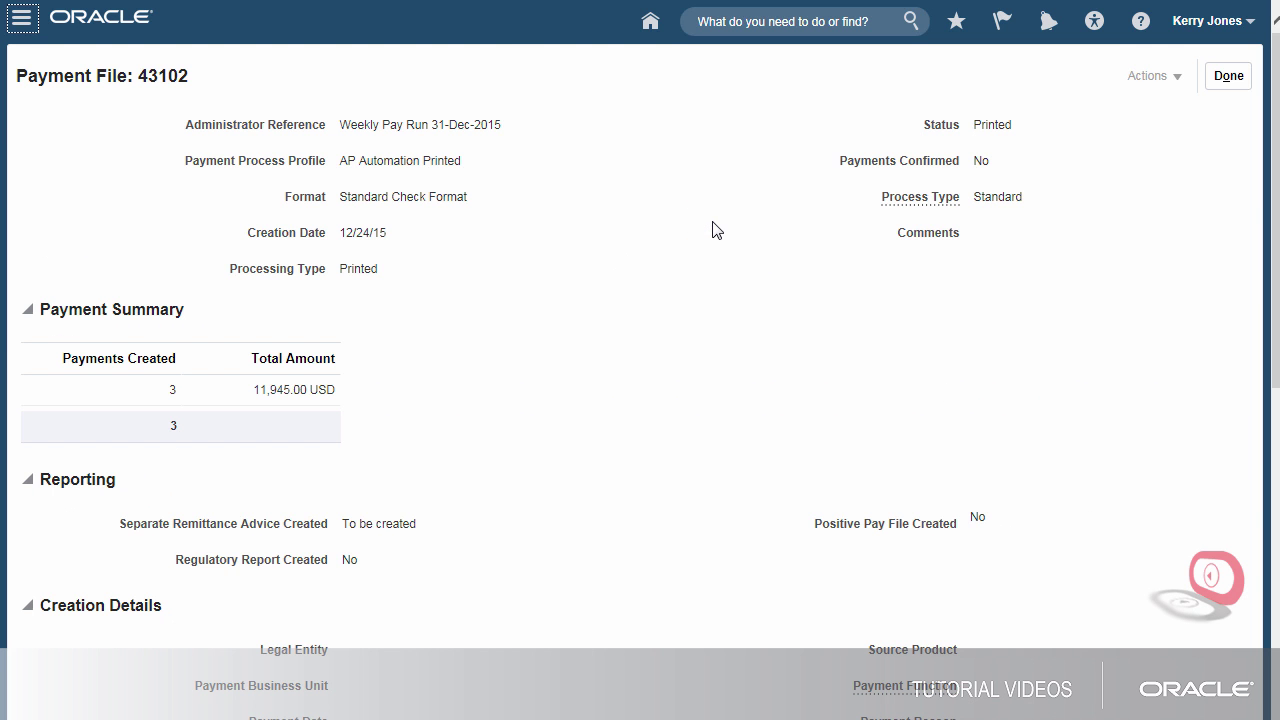
pyautogui.click(1228, 77)
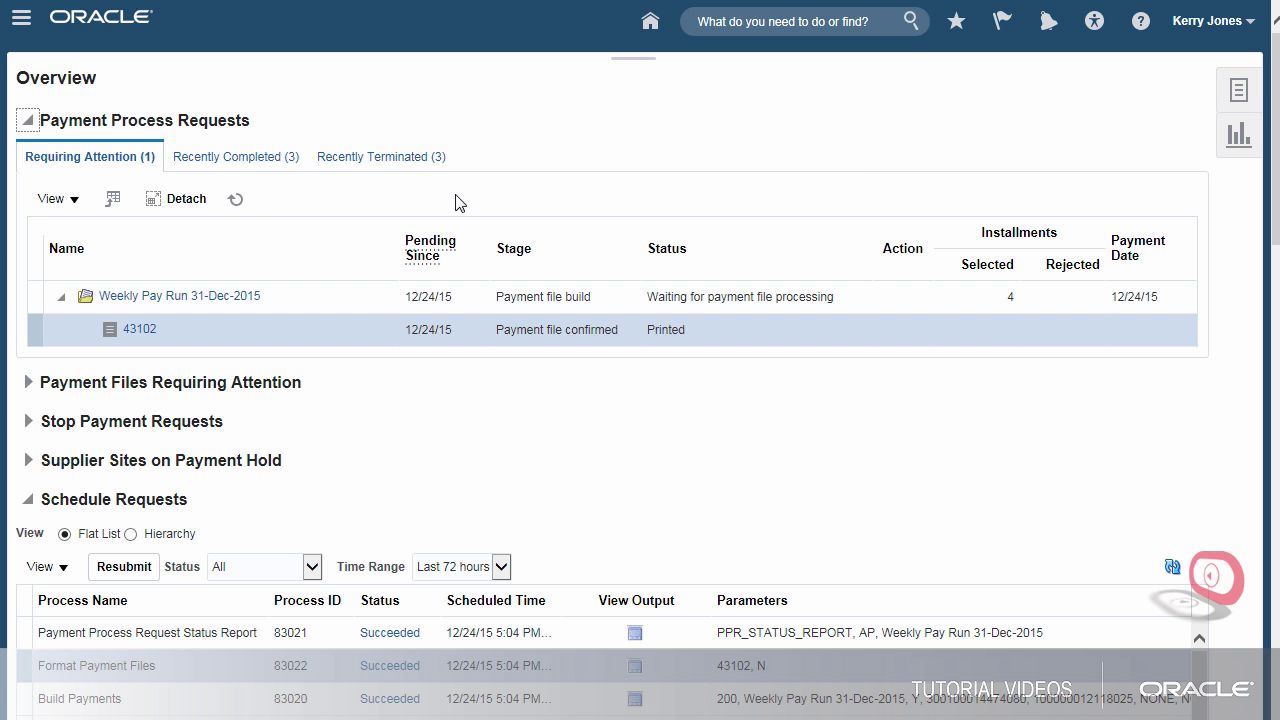
# - Refresh the Payment Process Requests list and confirm Weekly Pay Run 31-Dec-2015 appears under Recently Completed with 3 payments
pyautogui.click(237, 203)
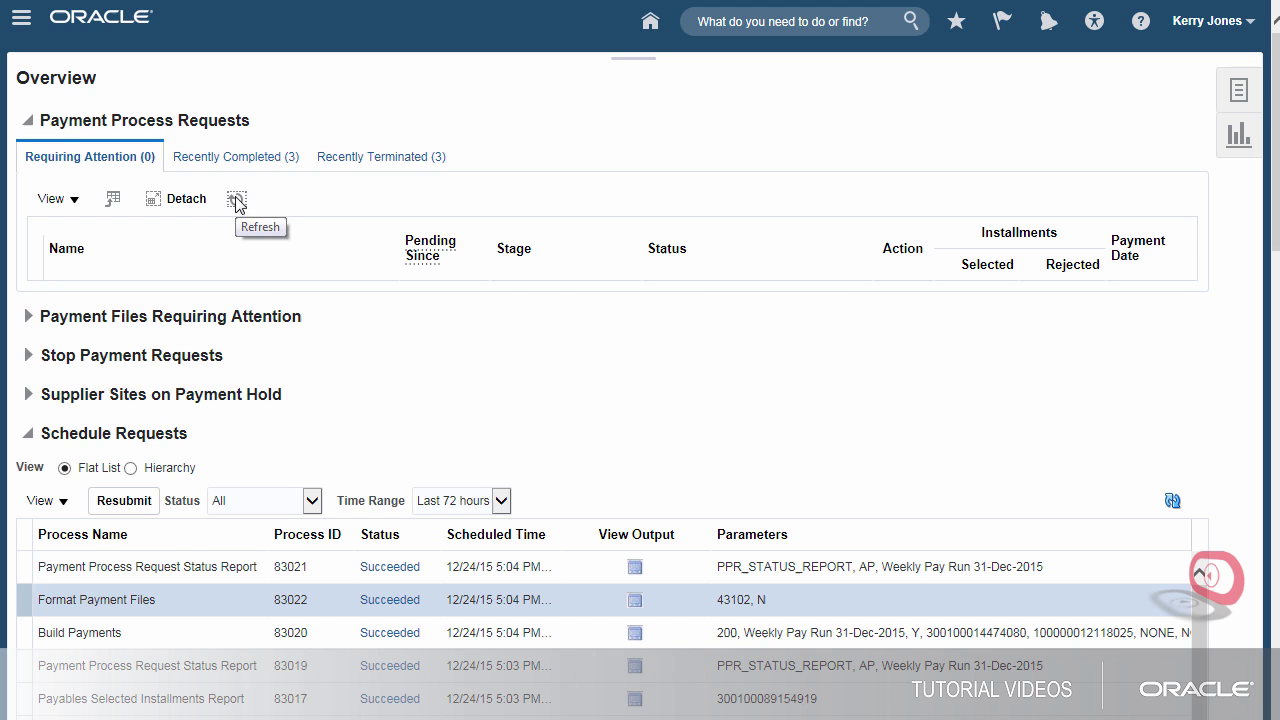
pyautogui.click(238, 160)
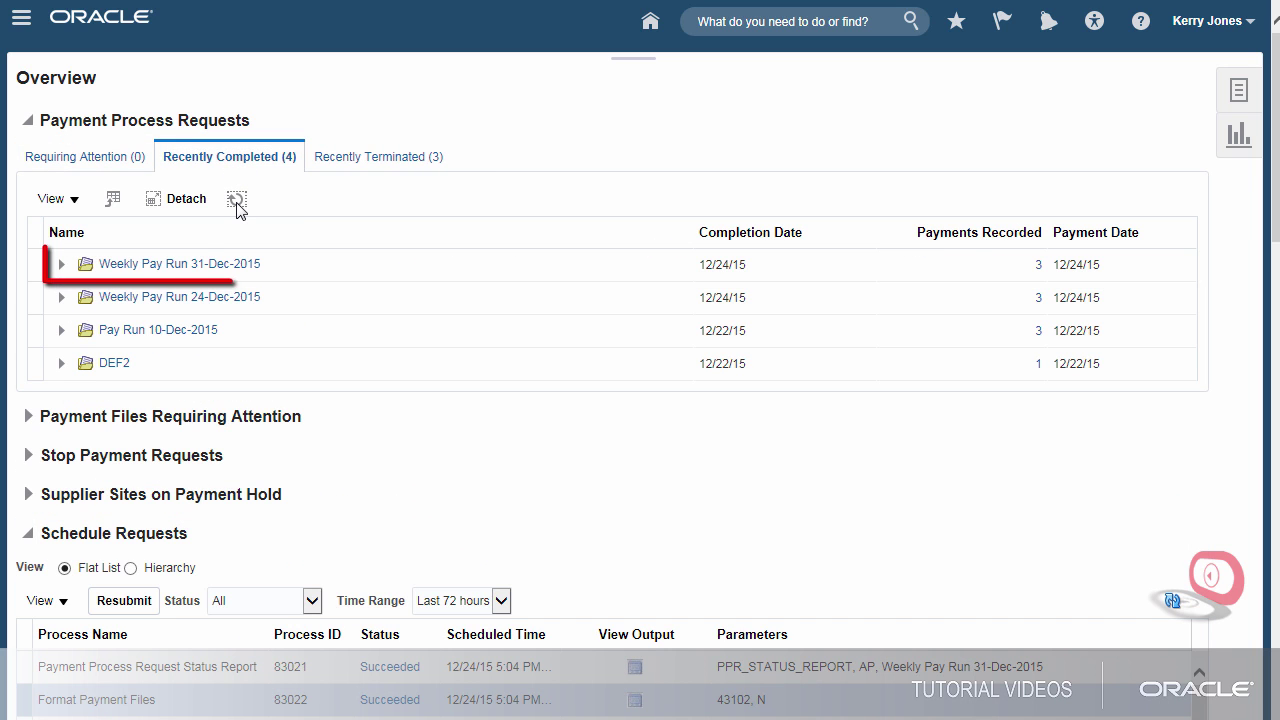